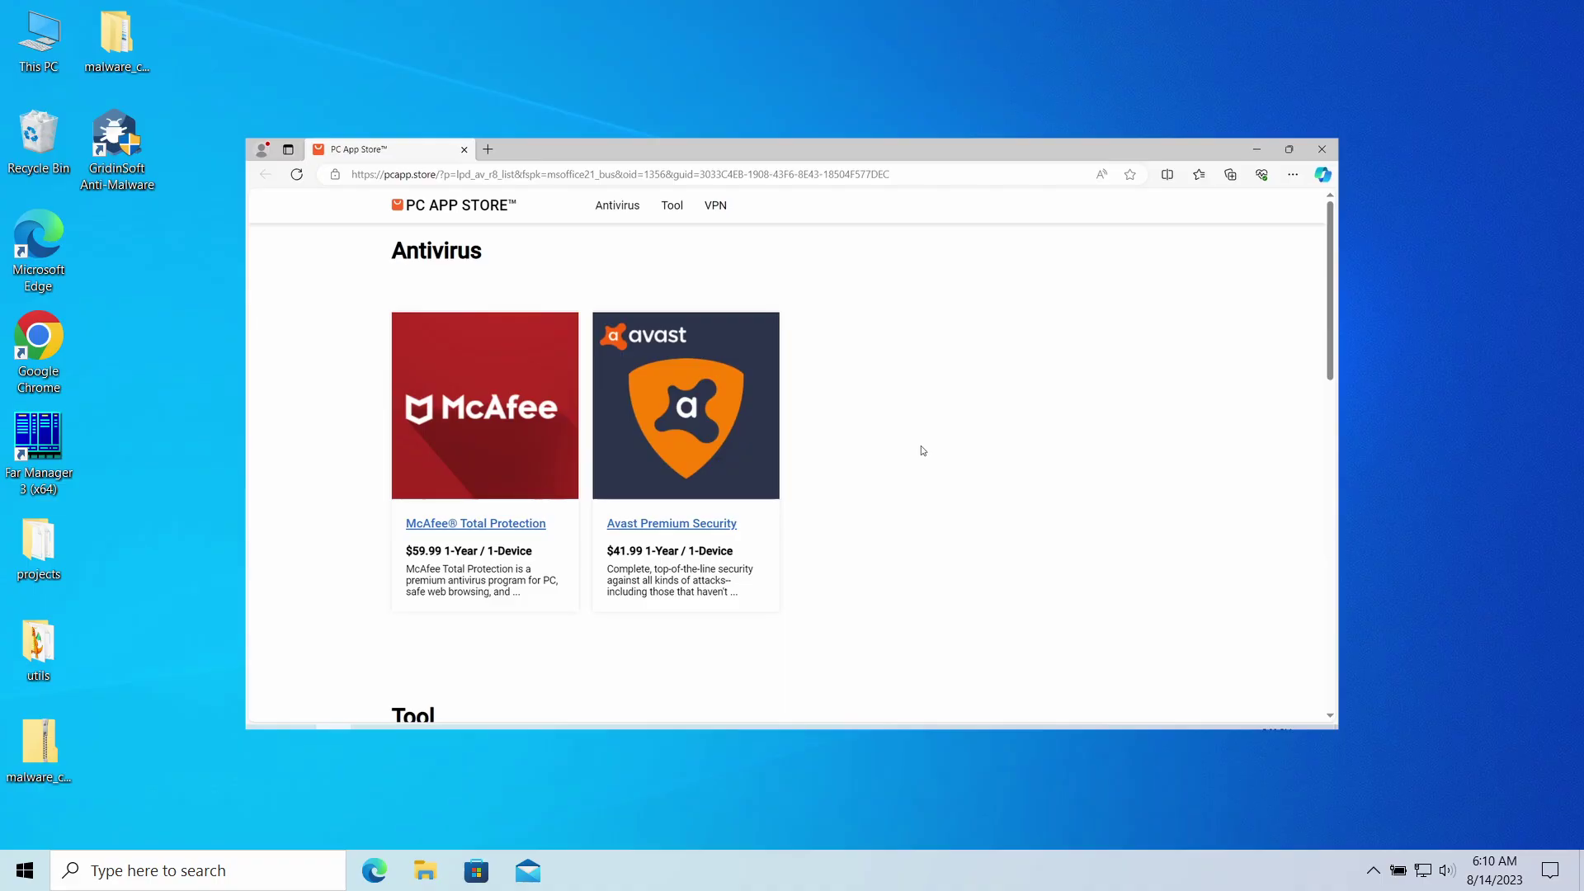
{"action": "scroll", "coordinate": [950, 372], "scroll_direction": "down", "scroll_amount": 1}
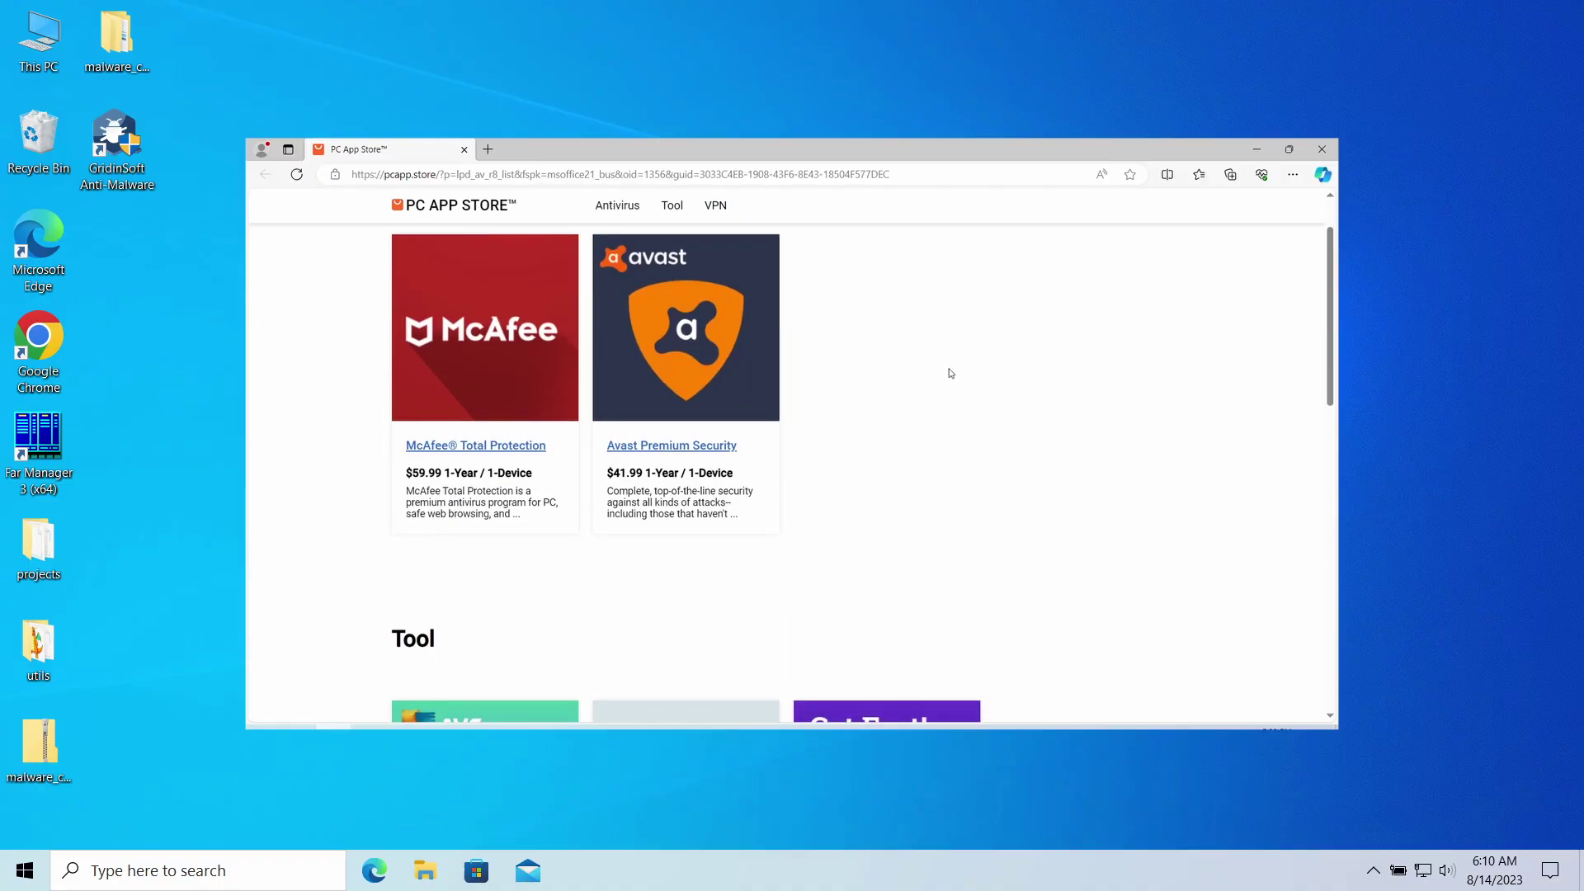
{"action": "scroll", "coordinate": [1154, 375], "scroll_direction": "down", "scroll_amount": 1}
{"action": "scroll", "coordinate": [1154, 375], "scroll_direction": "down", "scroll_amount": 1}
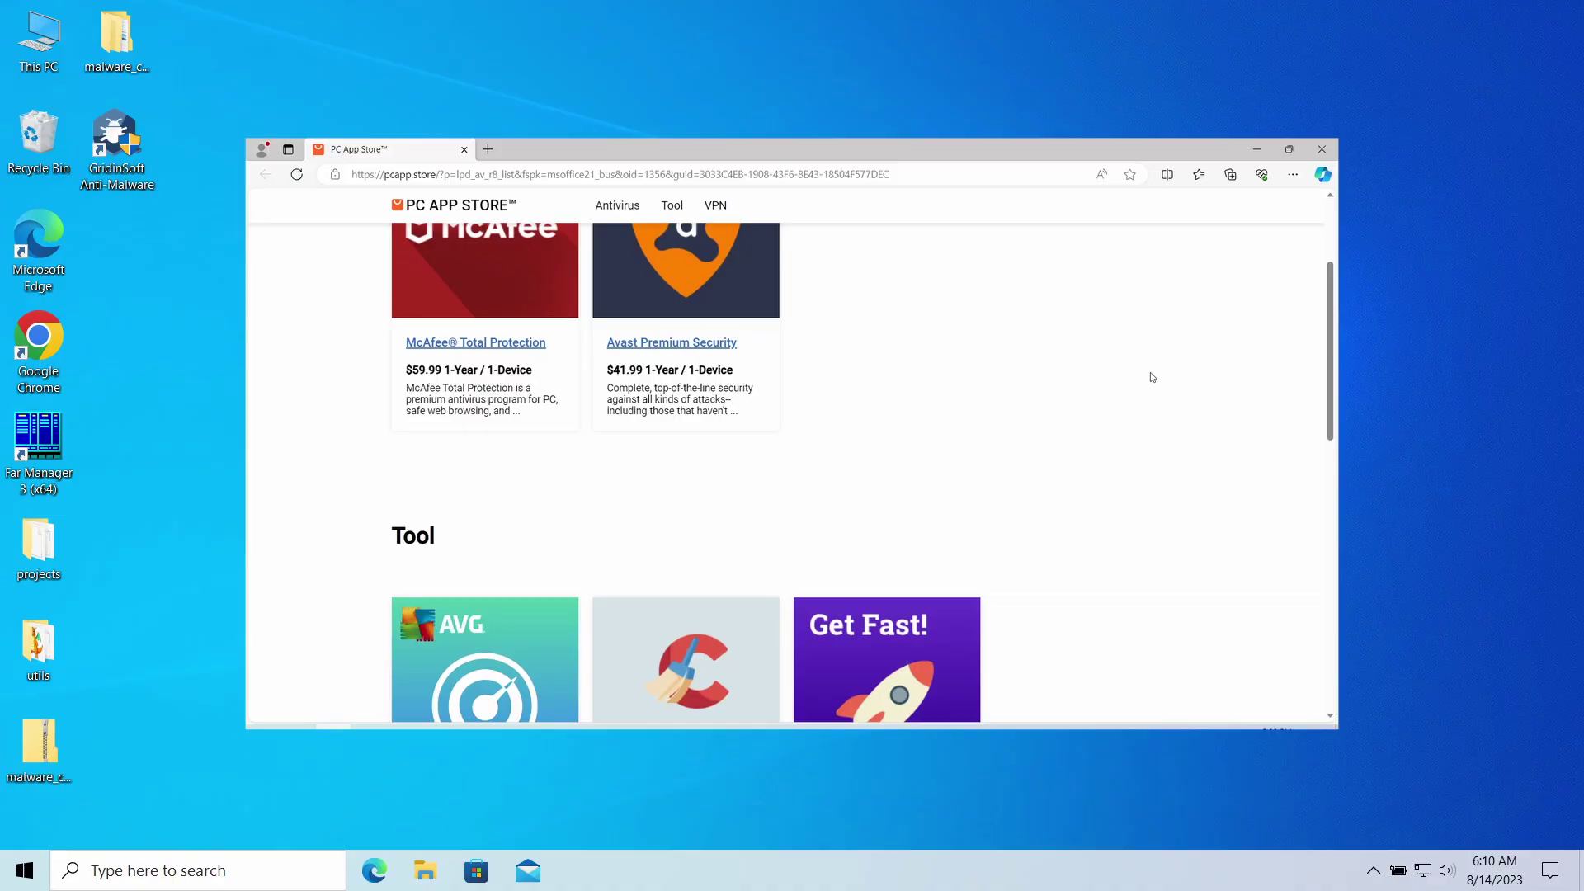
{"action": "scroll", "coordinate": [1150, 373], "scroll_direction": "down", "scroll_amount": 1}
{"action": "scroll", "coordinate": [1147, 378], "scroll_direction": "down", "scroll_amount": 1}
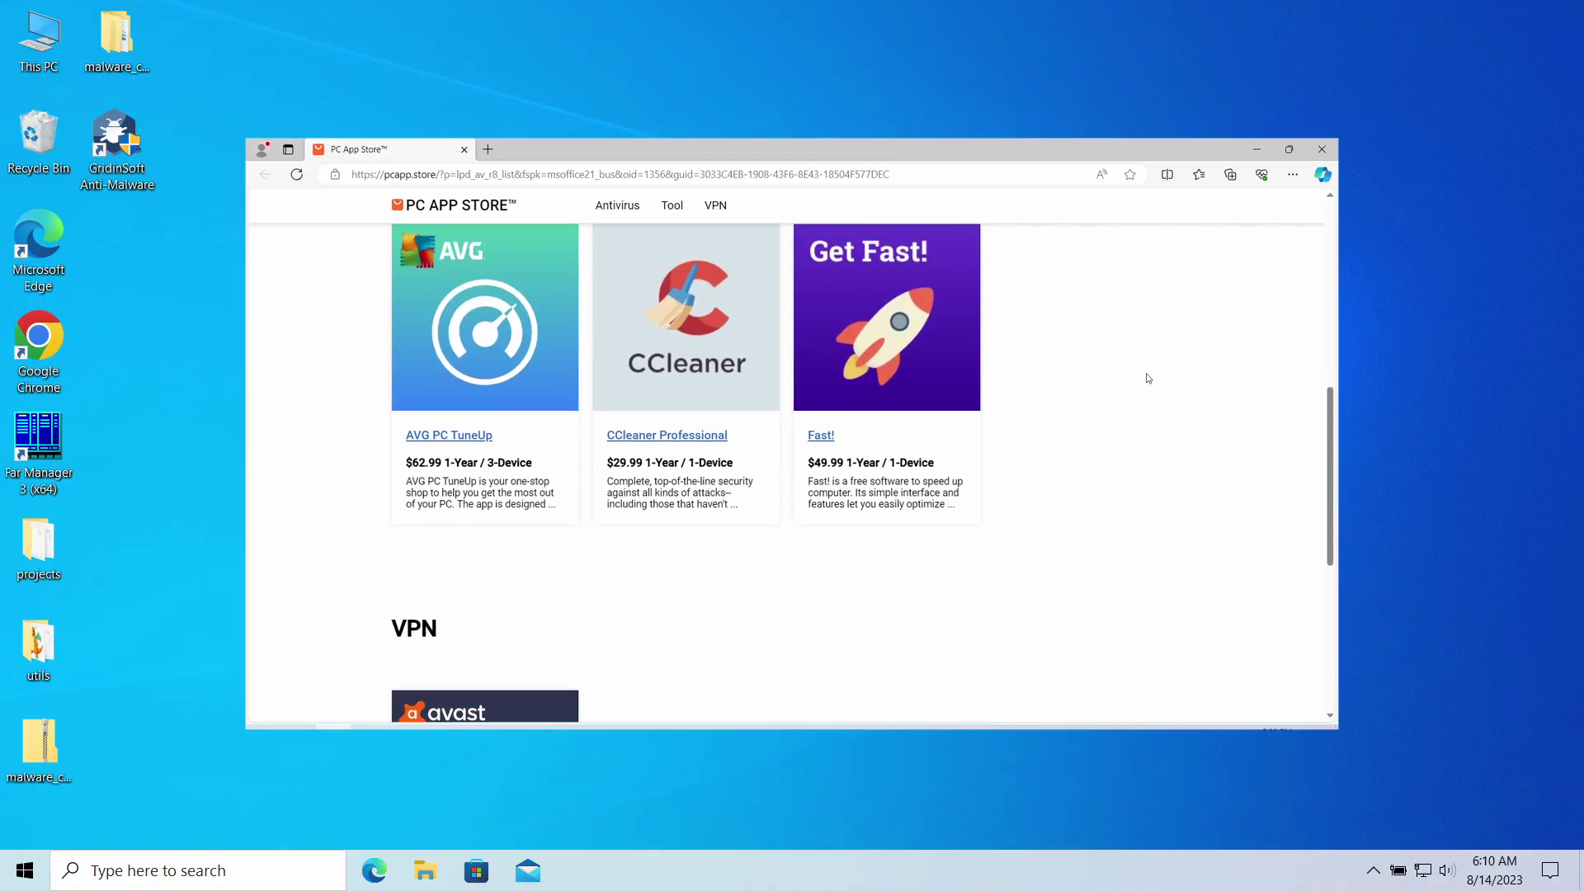
{"action": "scroll", "coordinate": [1146, 377], "scroll_direction": "down", "scroll_amount": 1}
{"action": "scroll", "coordinate": [1146, 378], "scroll_direction": "down", "scroll_amount": 1}
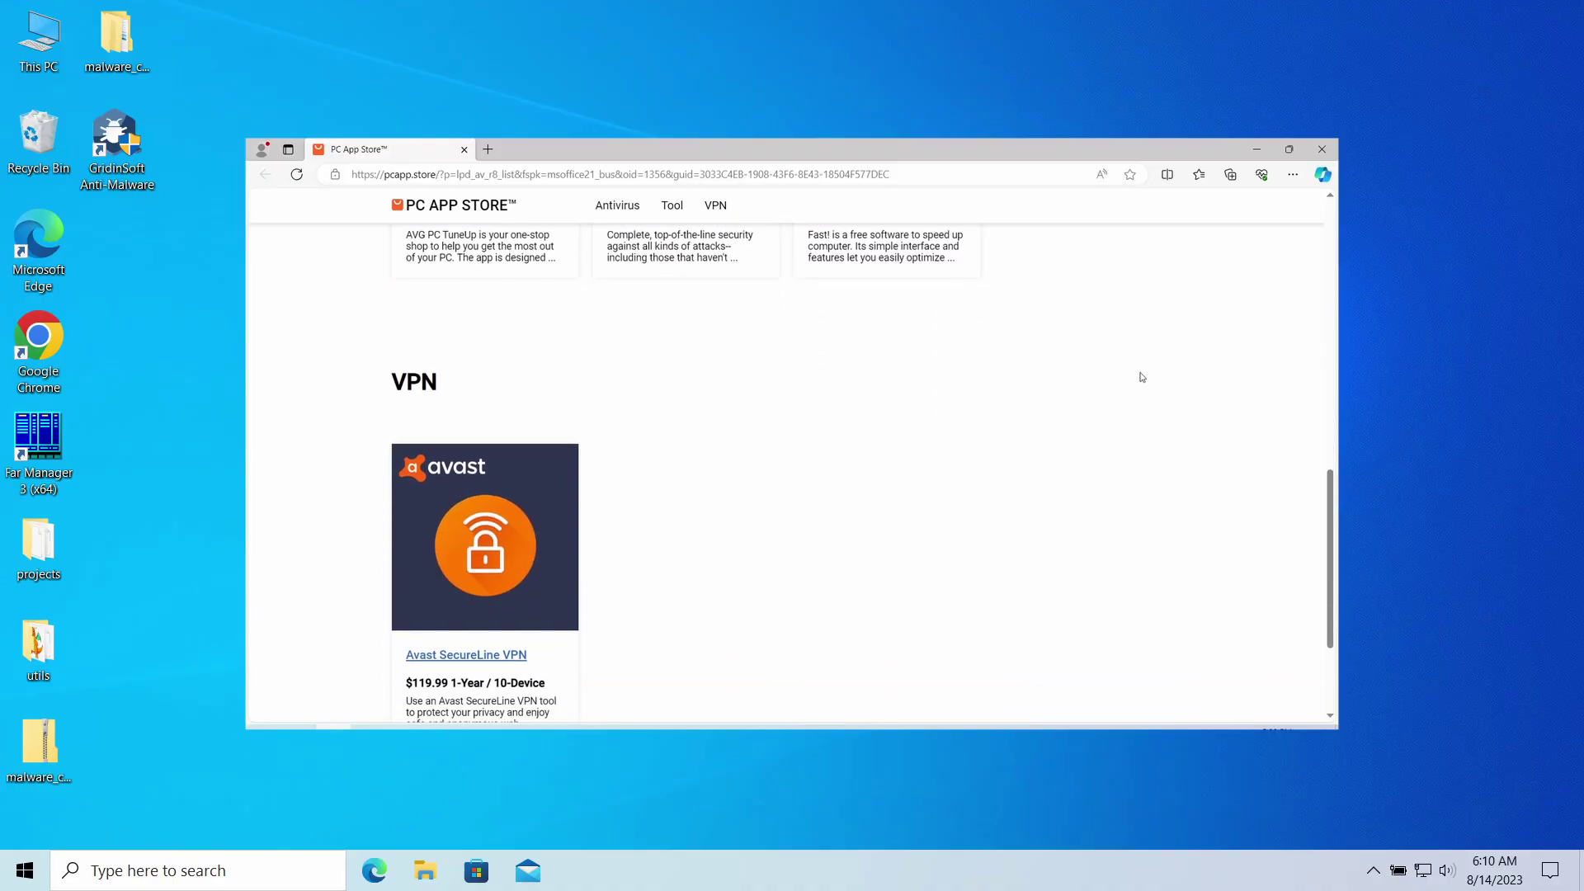
{"action": "scroll", "coordinate": [1139, 374], "scroll_direction": "down", "scroll_amount": 1}
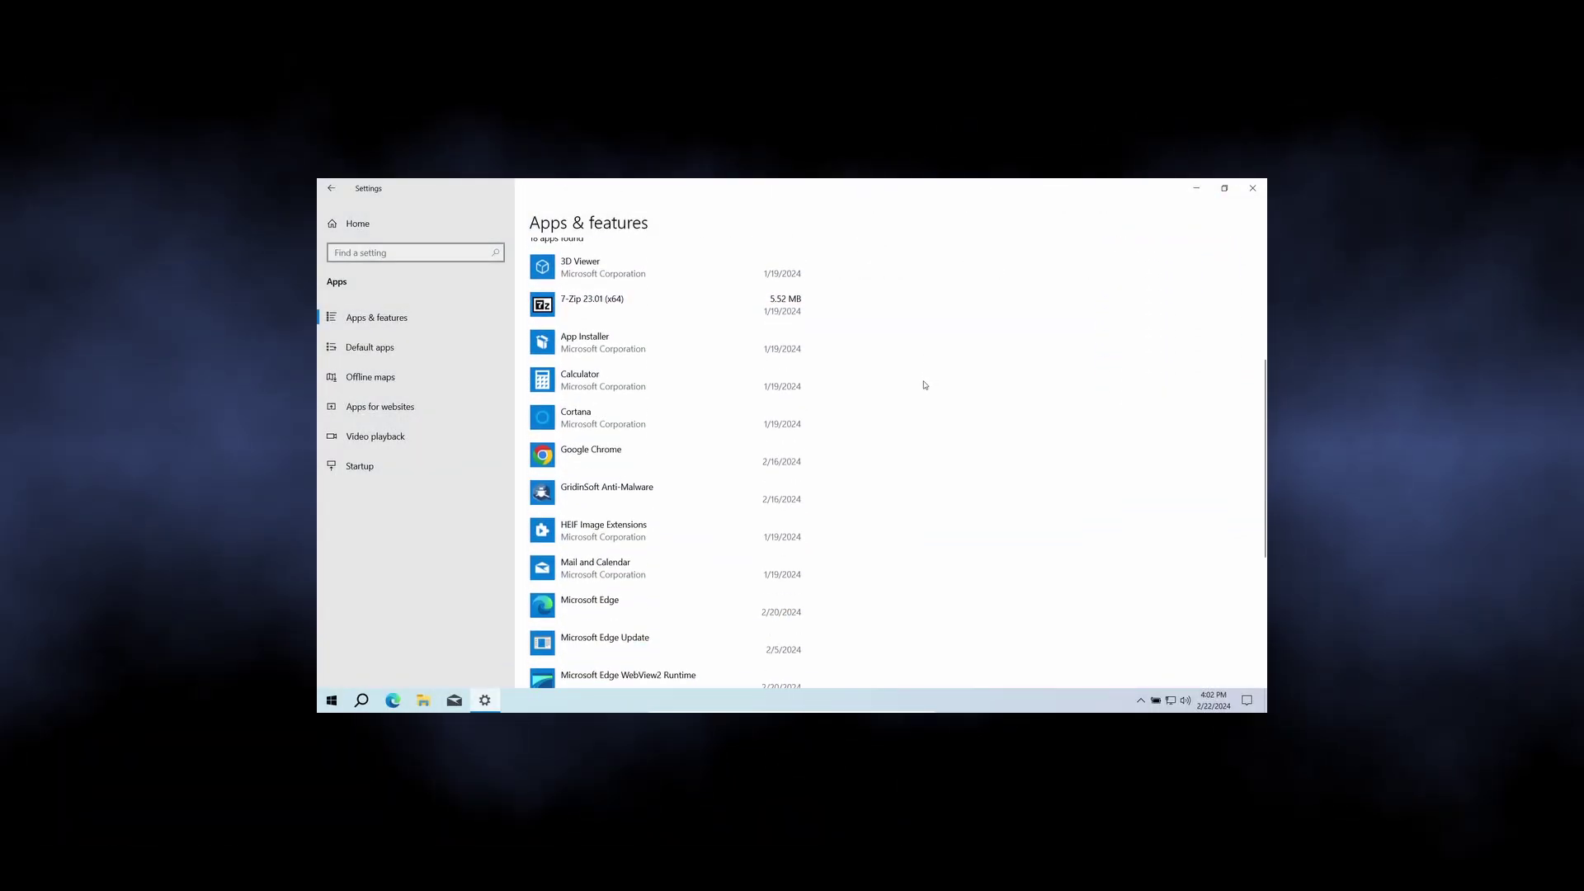
{"action": "scroll", "coordinate": [924, 384], "scroll_direction": "down", "scroll_amount": 5}
{"action": "scroll", "coordinate": [915, 385], "scroll_direction": "down", "scroll_amount": 3}
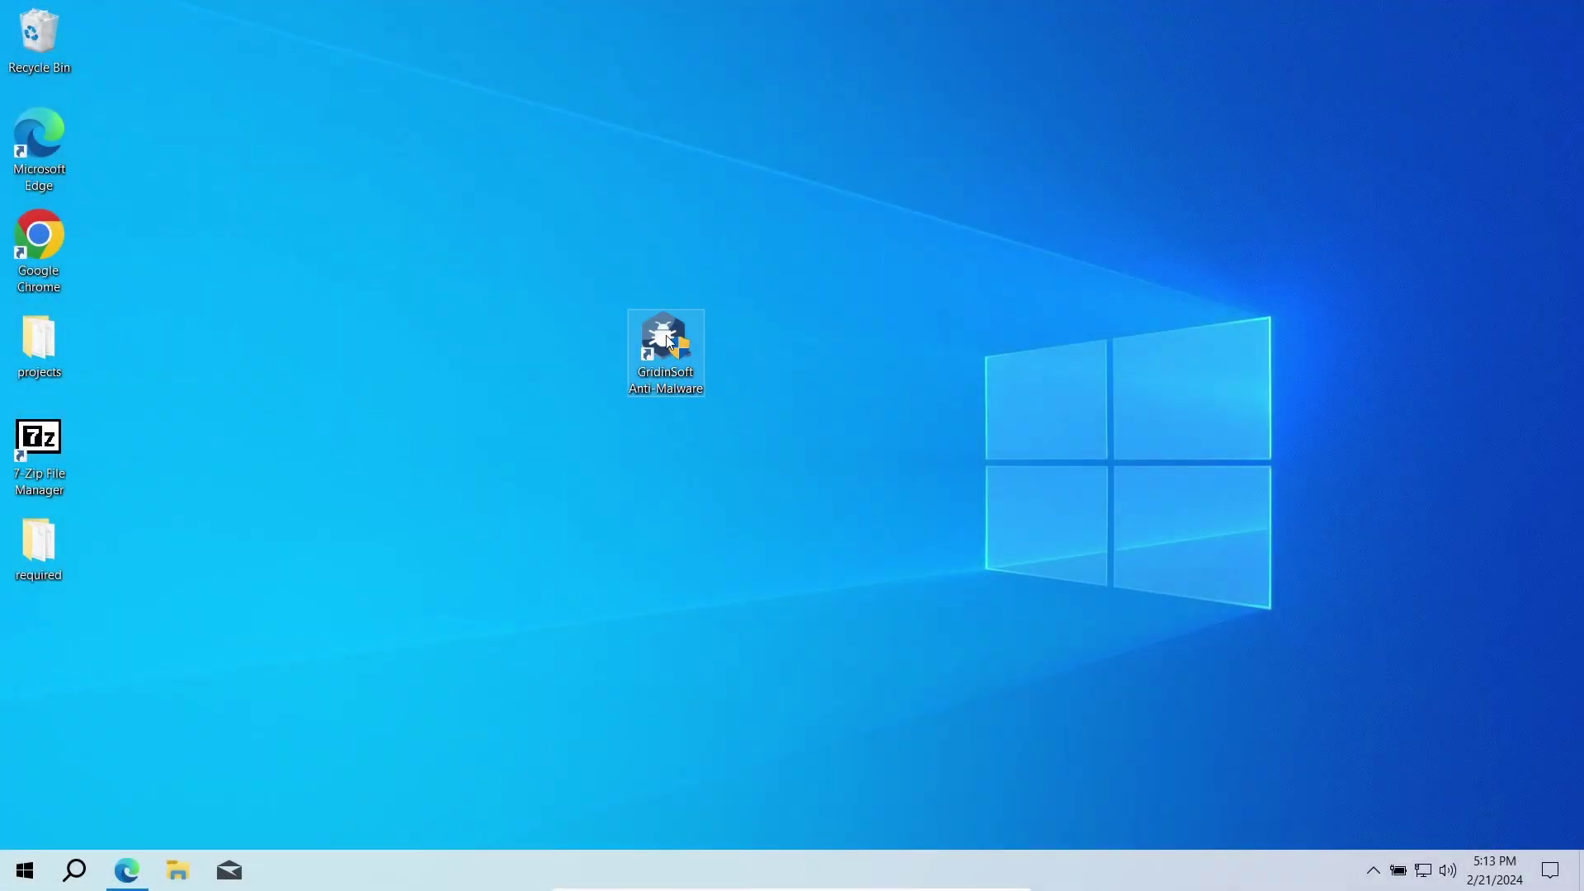
Launch Gridinsoft Anti-Malware with admin rights and run a standard scan finding 170 objects
{"action": "double_click", "coordinate": [666, 335]}
{"action": "left_click", "coordinate": [713, 572]}
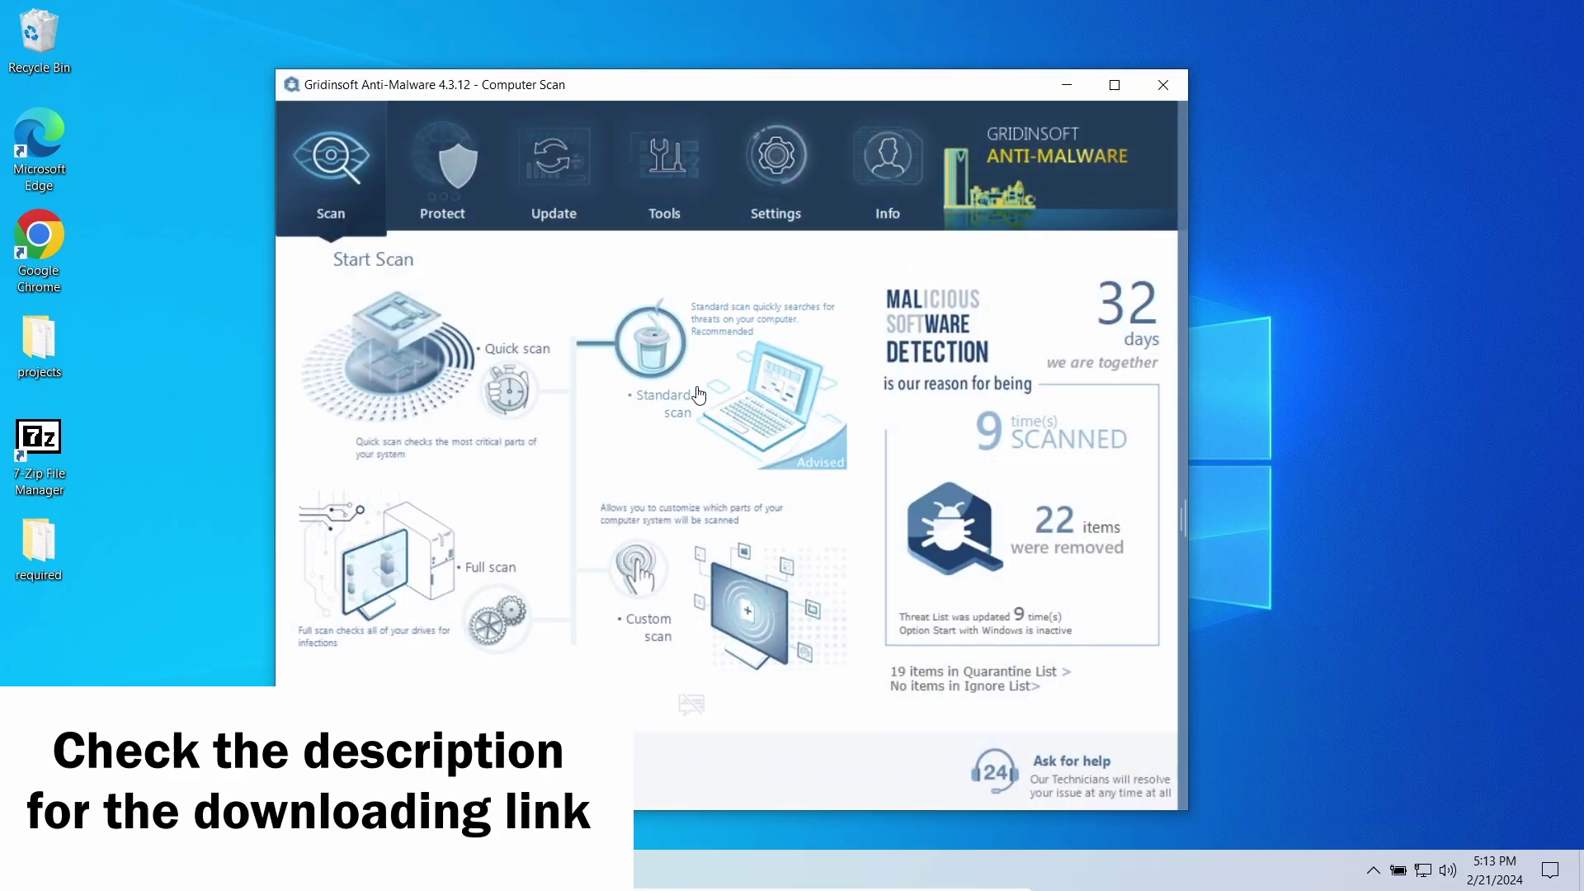
{"action": "left_click", "coordinate": [697, 393]}
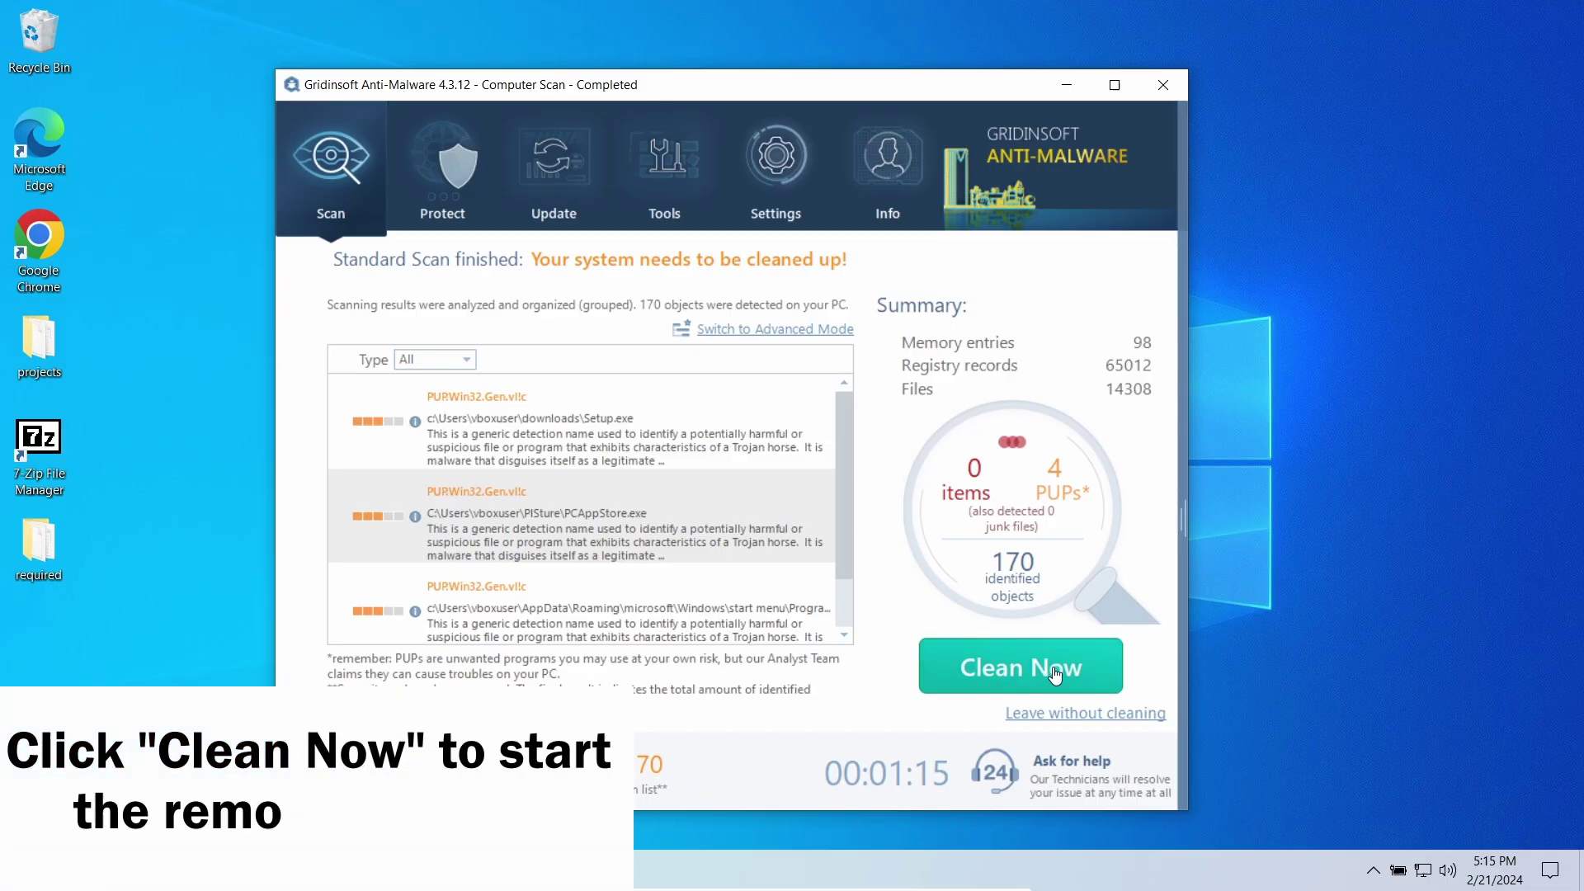
Clean all 170 detected objects and return to the scan page showing 192 items removed
{"action": "left_click", "coordinate": [1056, 674]}
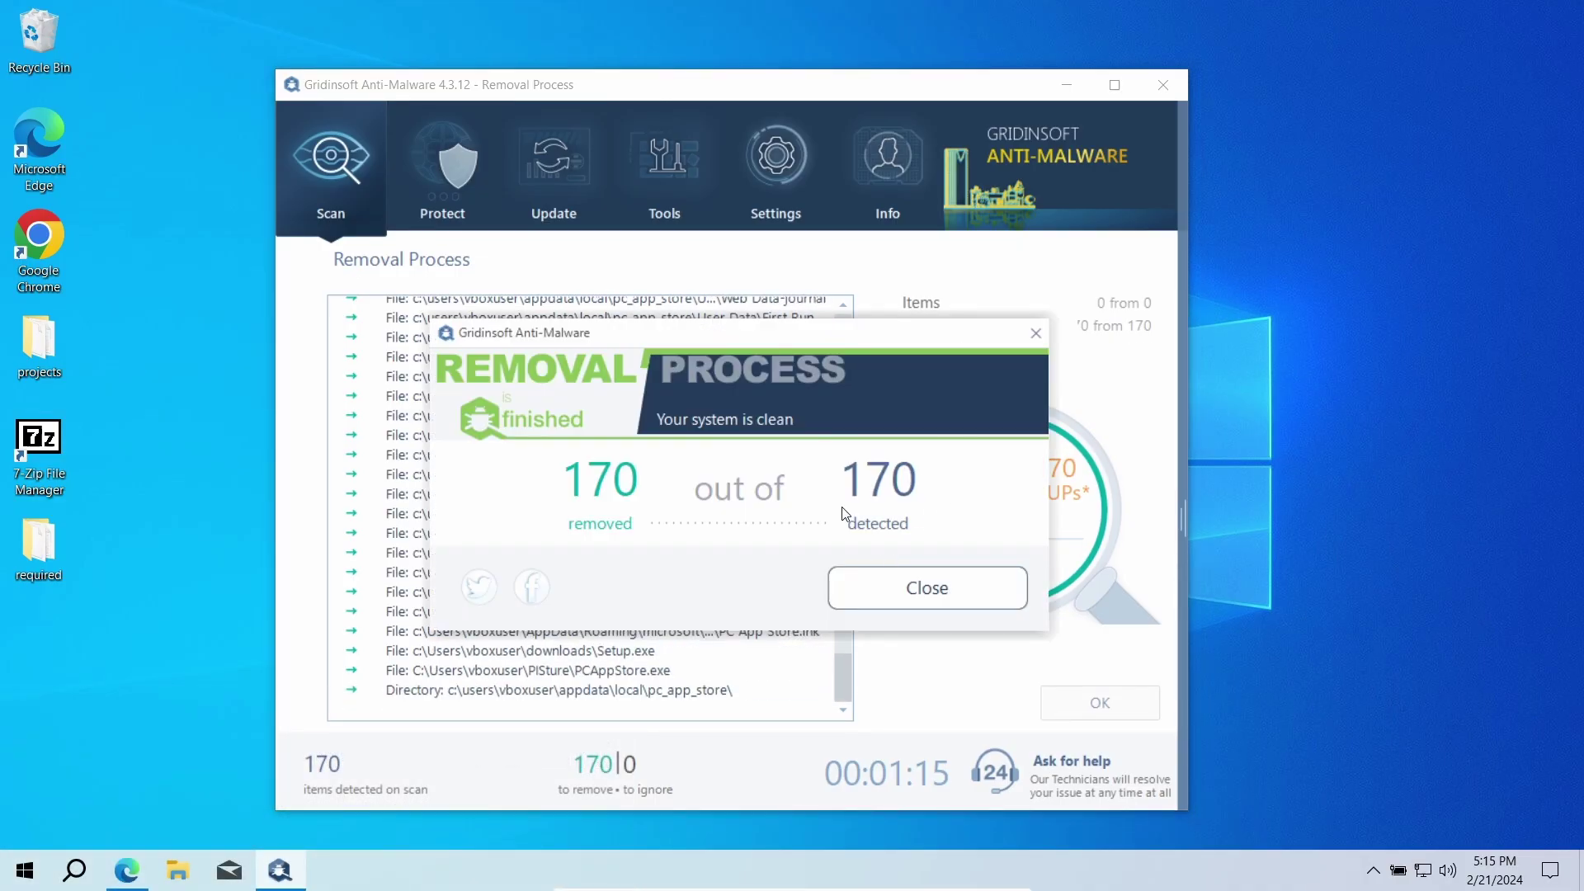
{"action": "left_click", "coordinate": [934, 596]}
{"action": "left_click", "coordinate": [1089, 702]}
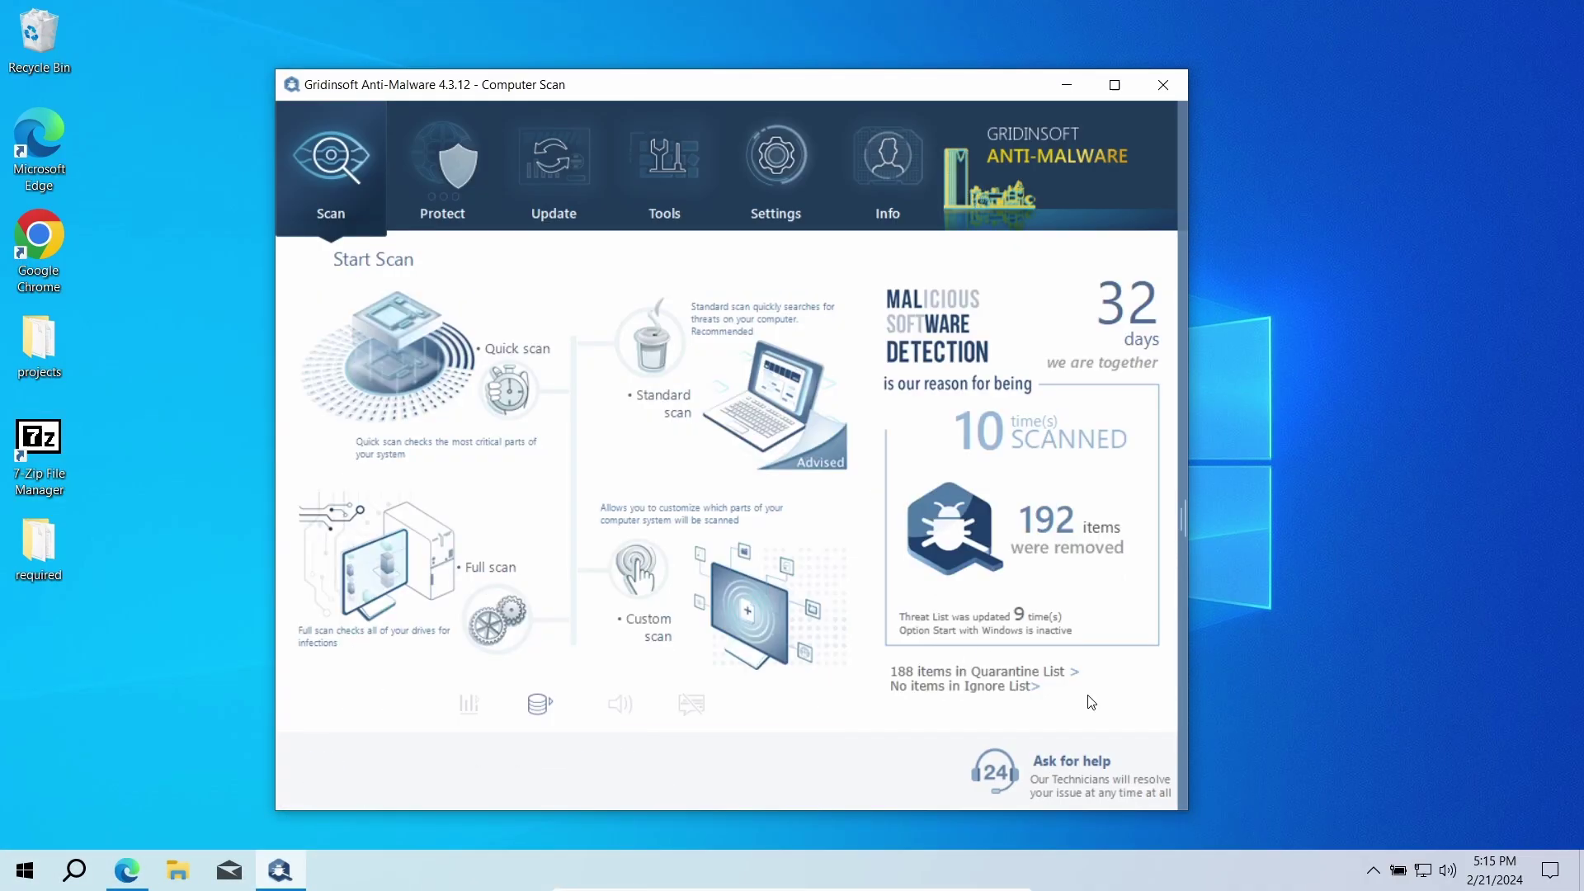